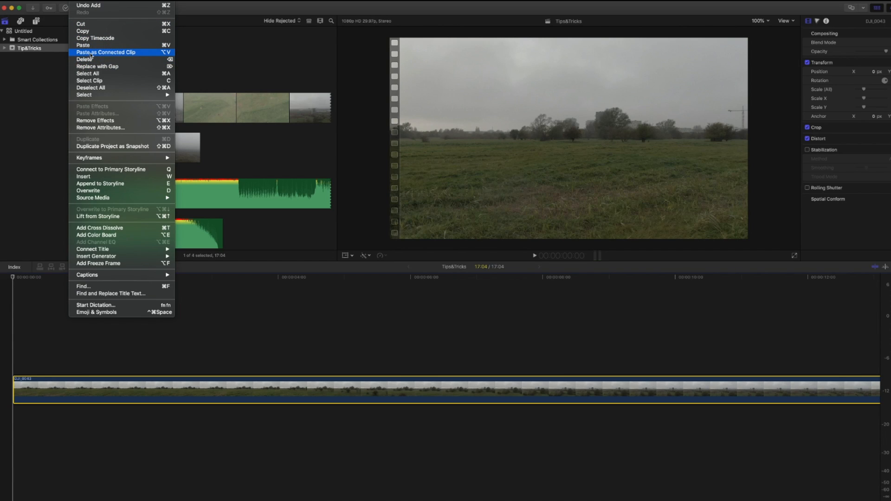
- Replace the DJI_0043 clip in the timeline with a gap, and delete that gap to empty the storyline
click(95, 66)
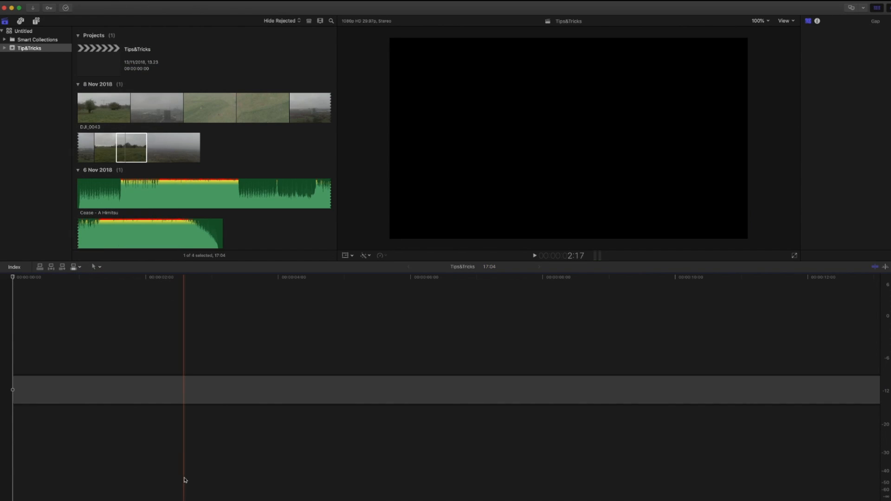
click(354, 392)
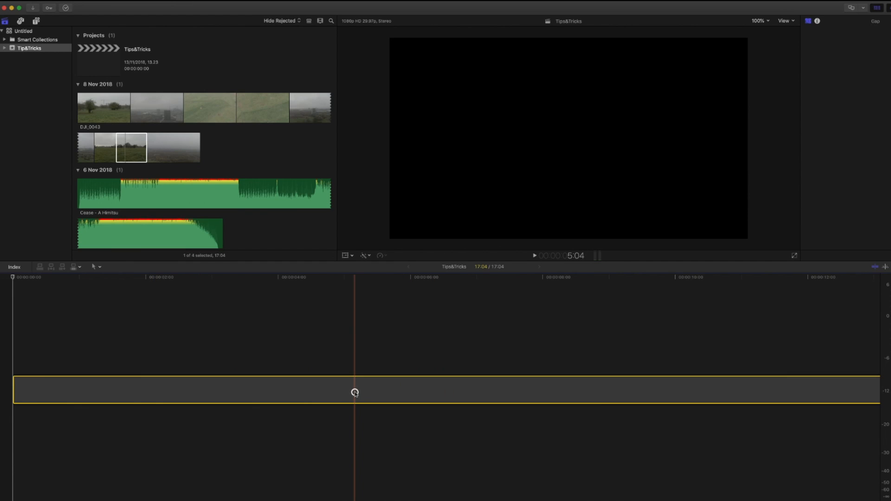
key(BackSpace)
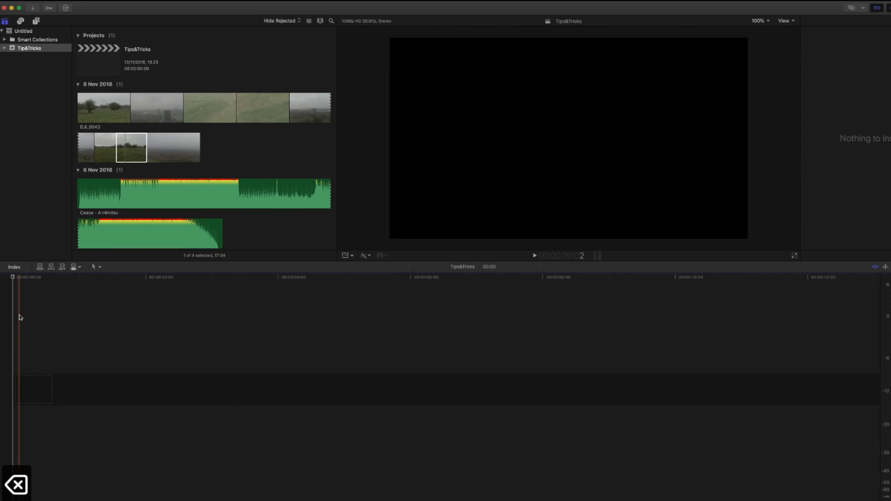
- Insert a gap at the start of the empty timeline and trim it to 19 frames
key(alt+w)
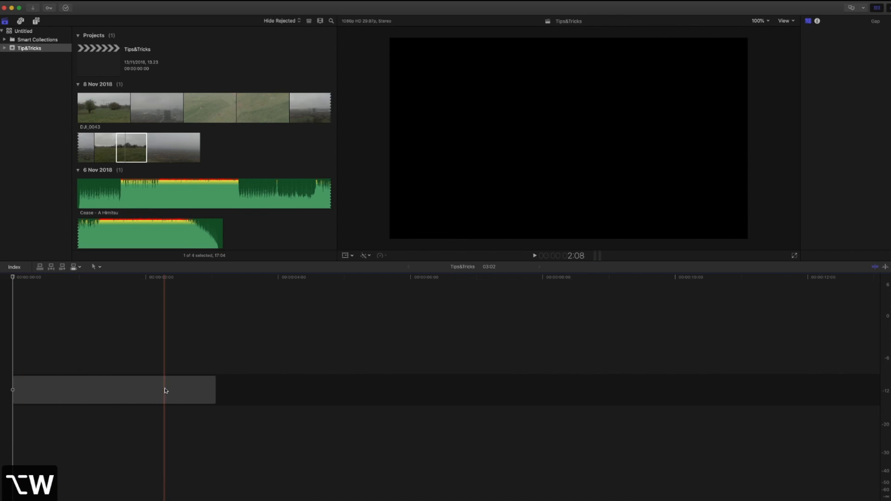
drag(214, 390, 54, 389)
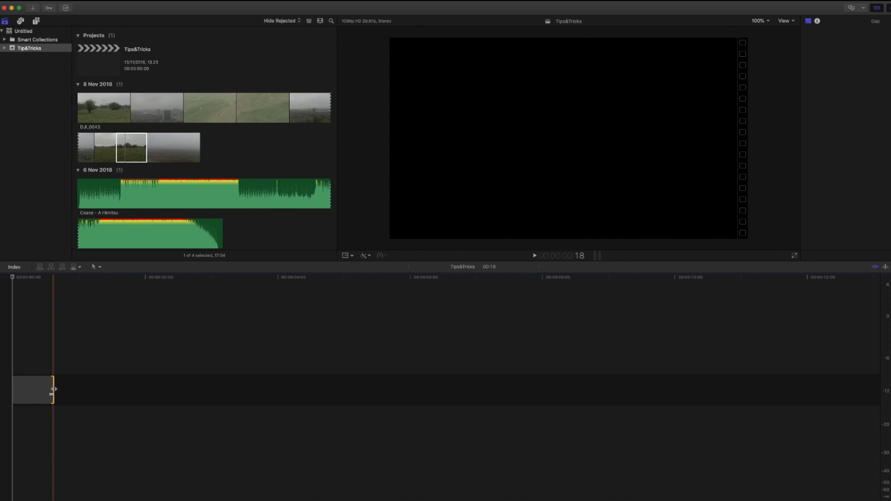
- Connect the music clip Cease - A Himitsu beneath the gap at the start of the timeline and preview its opening
click(122, 200)
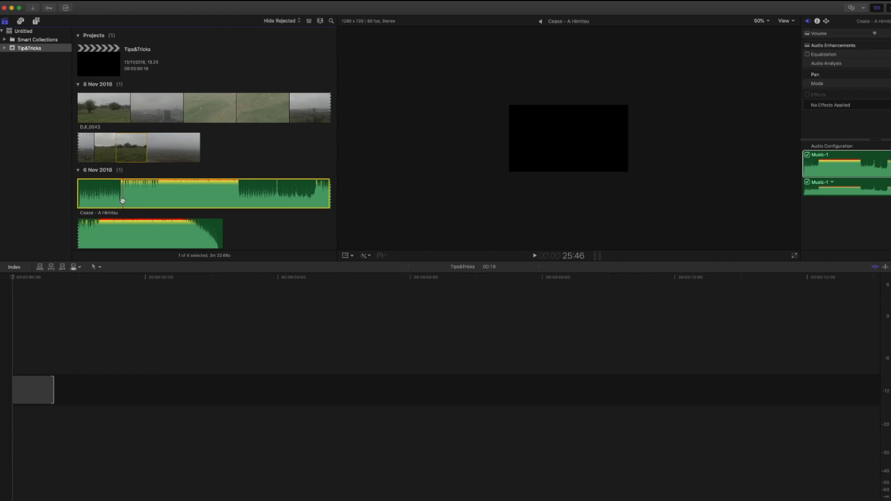
drag(122, 201, 16, 425)
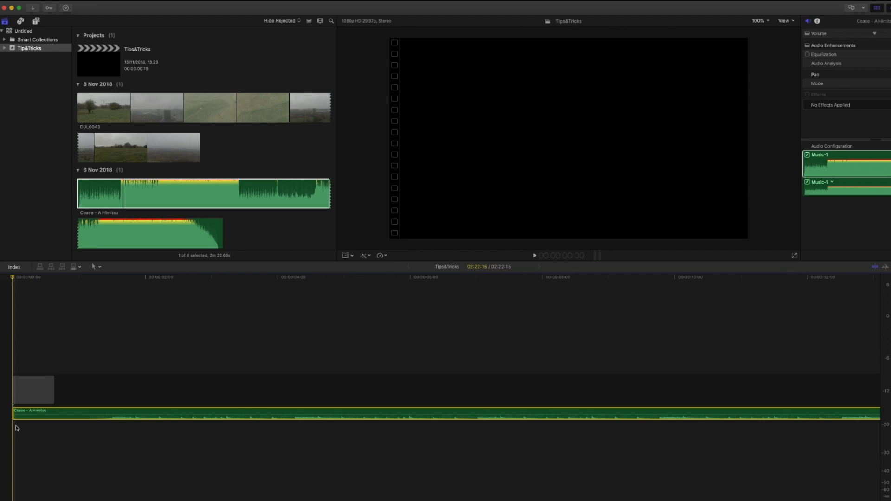
key(space)
click(76, 353)
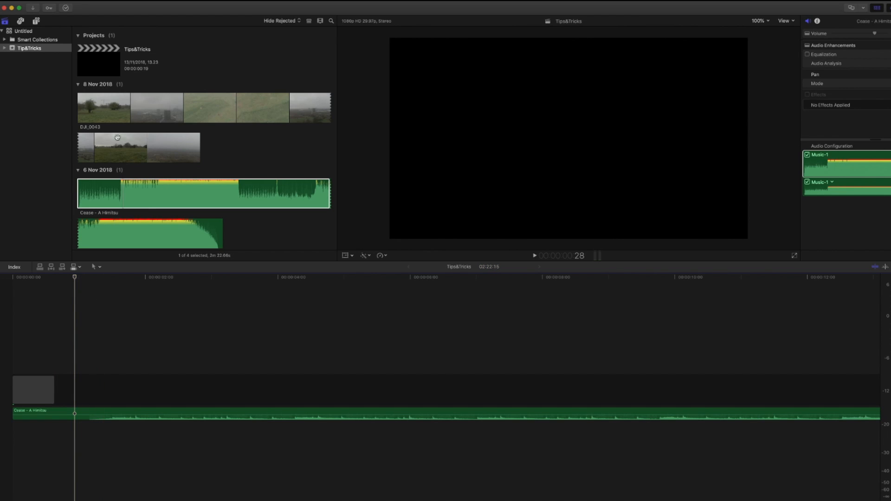
- Append the marked range of DJI_0043 to the primary storyline after the gap
click(109, 110)
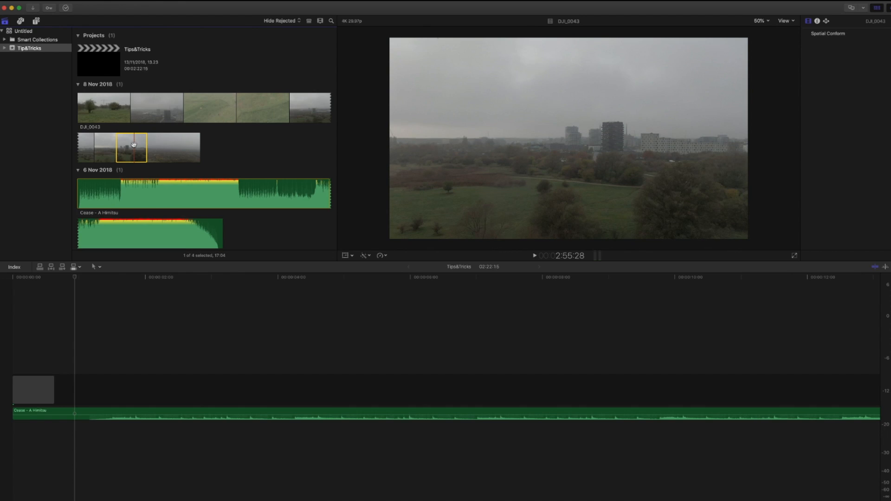
key(e)
scroll(172, 314, left, 15)
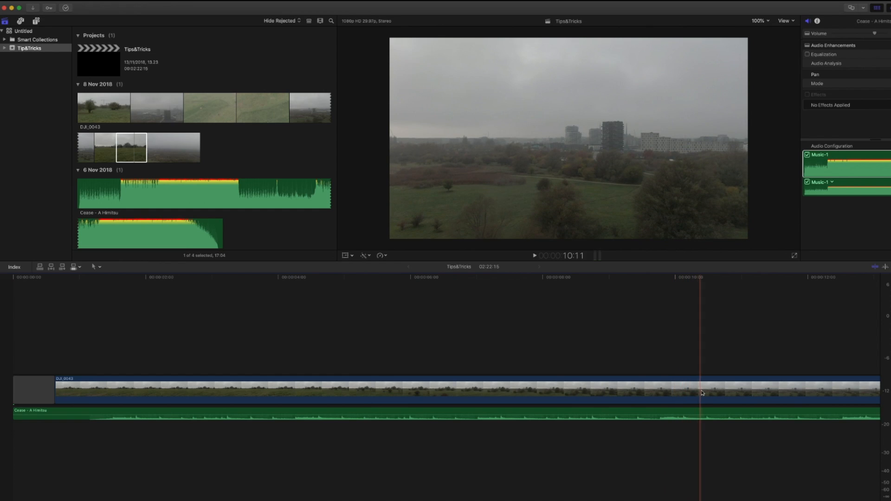
- Show the retime editor on the DJI_0043 clip and split its speed at about 12:20
scroll(703, 392, right, 5)
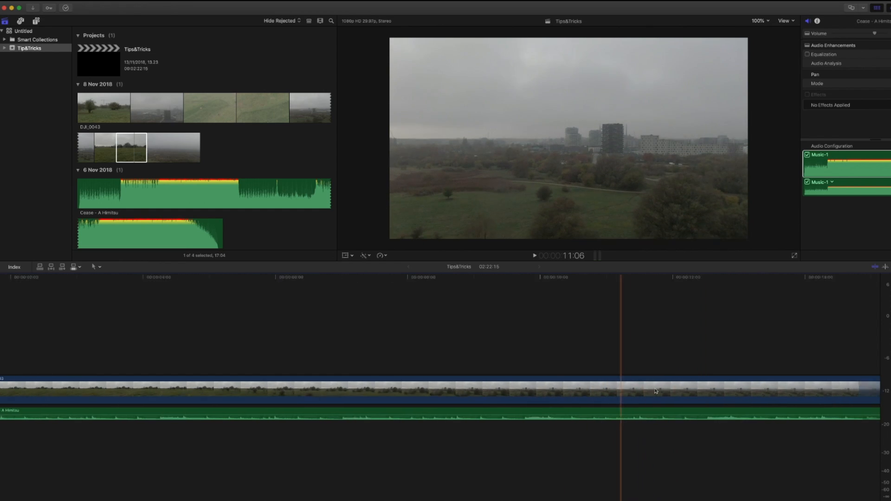
scroll(656, 391, right, 3)
click(637, 390)
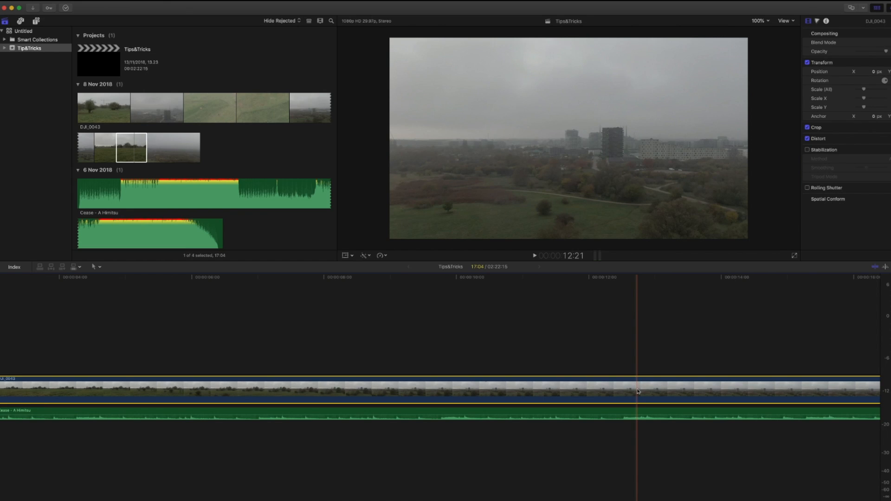
key(super+r)
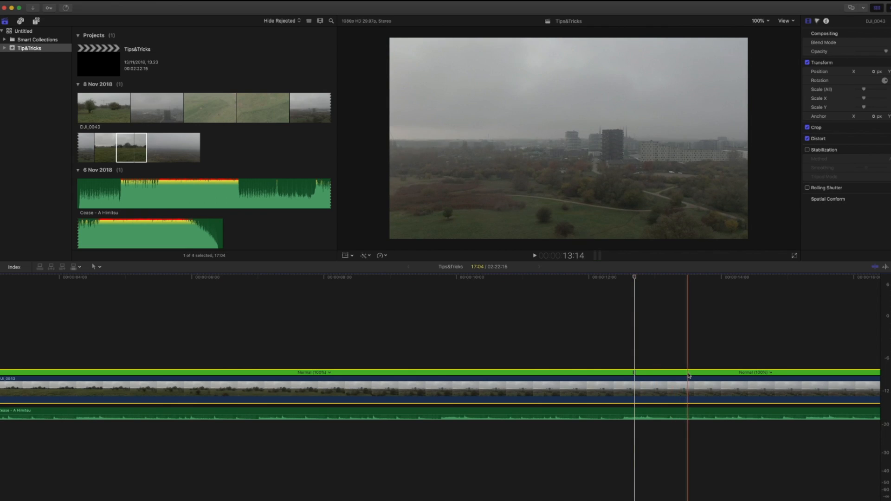
- Set the first speed segment of DJI_0043 to Fast 8x
click(330, 373)
mouse_move(337, 380)
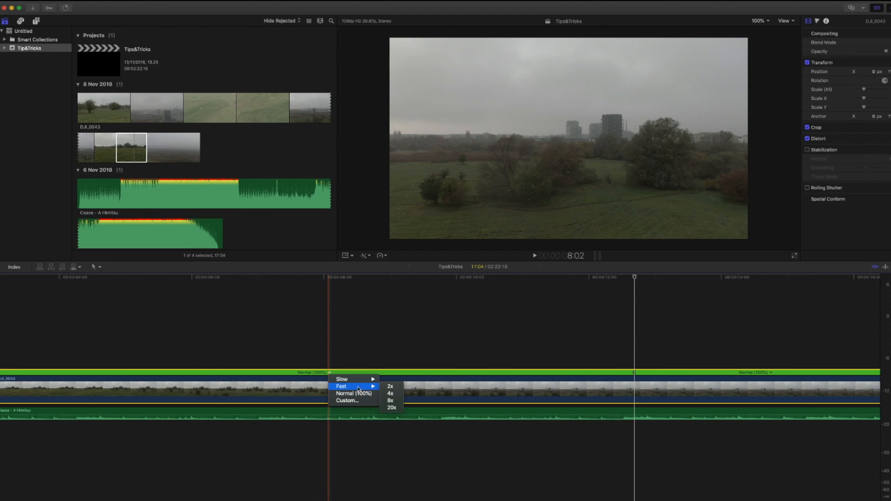
click(383, 401)
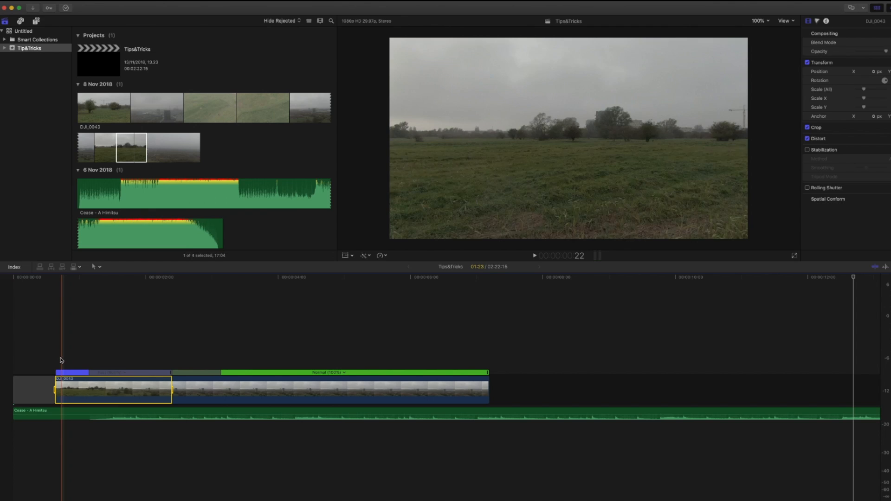
- Lengthen the normal-speed side of the speed transition in DJI_0043 to about 4:03, playing the ramp before and after the change
key(space)
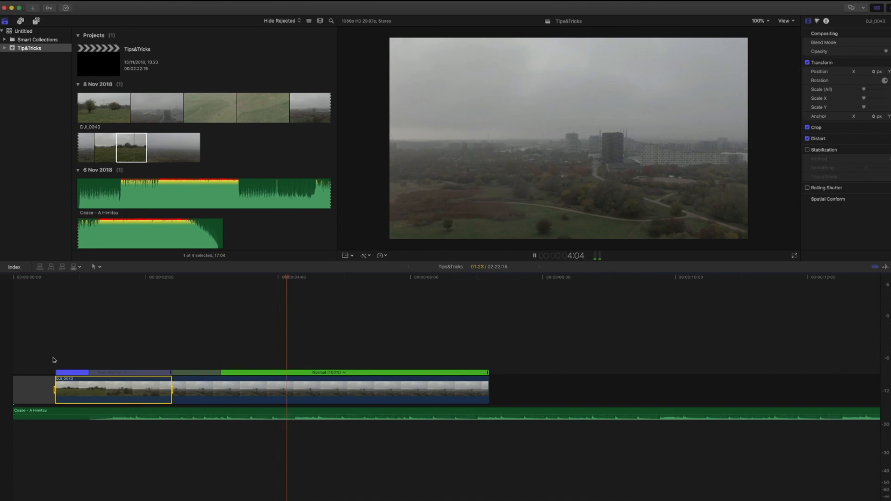
key(space)
drag(91, 372, 285, 370)
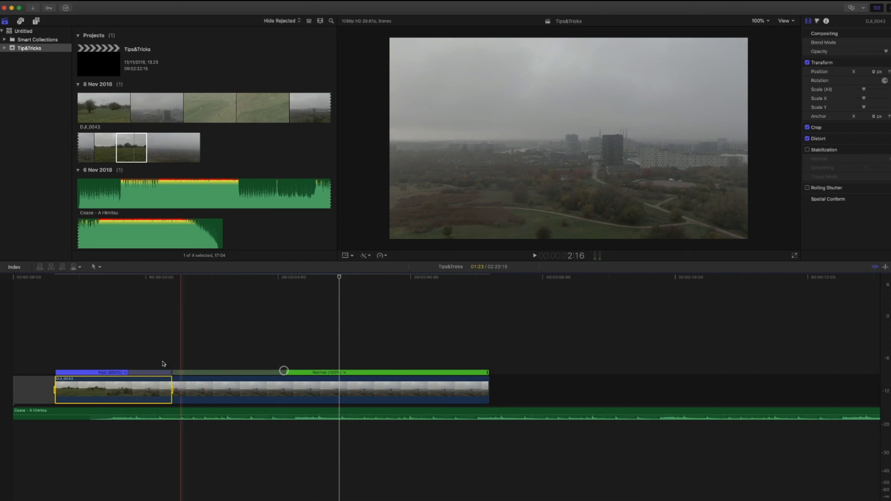
key(space)
key(space)
click(98, 360)
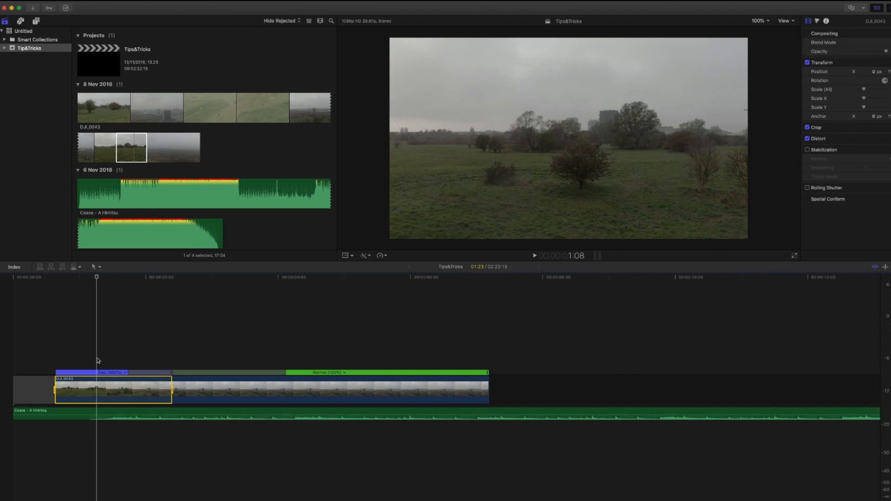
- Try cutting DJI_0043 with the Blade tool at about 6:23, undo the cut and return to the Select tool
click(97, 267)
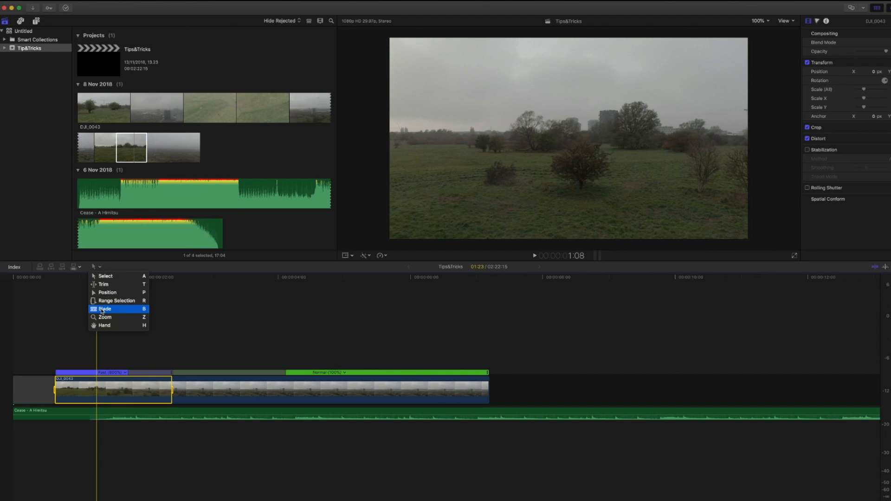
click(103, 309)
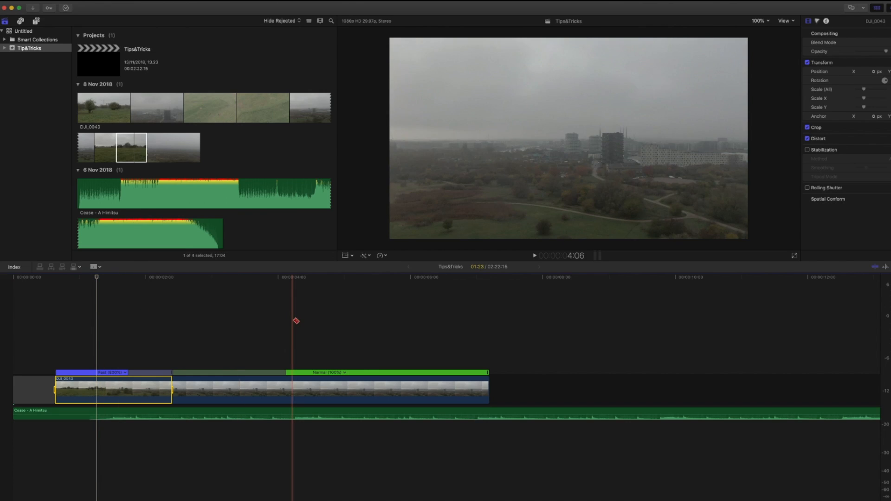
click(461, 395)
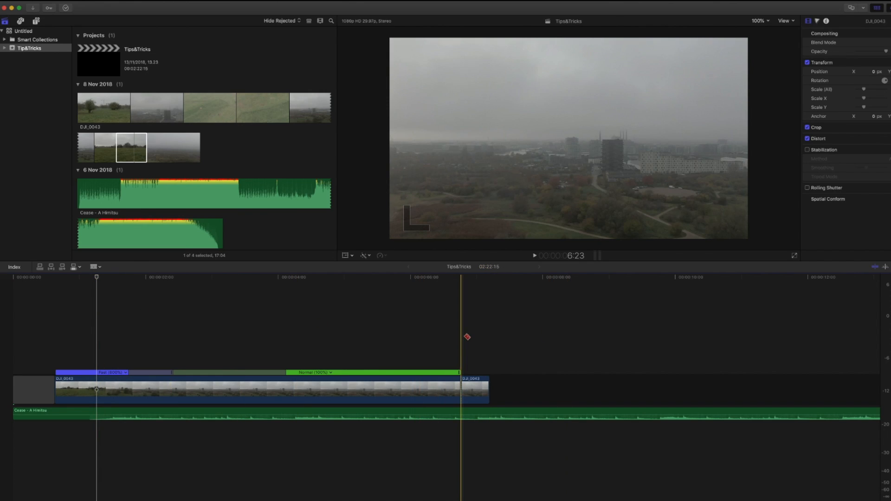
key(super+z)
key(a)
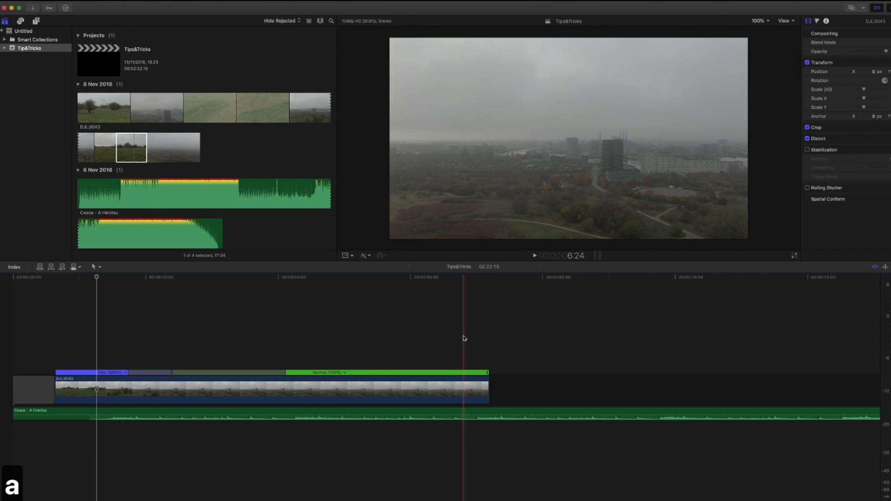
- Repeat the trial Blade cut near the end of DJI_0043, undo it and reactivate the Select tool
key(b)
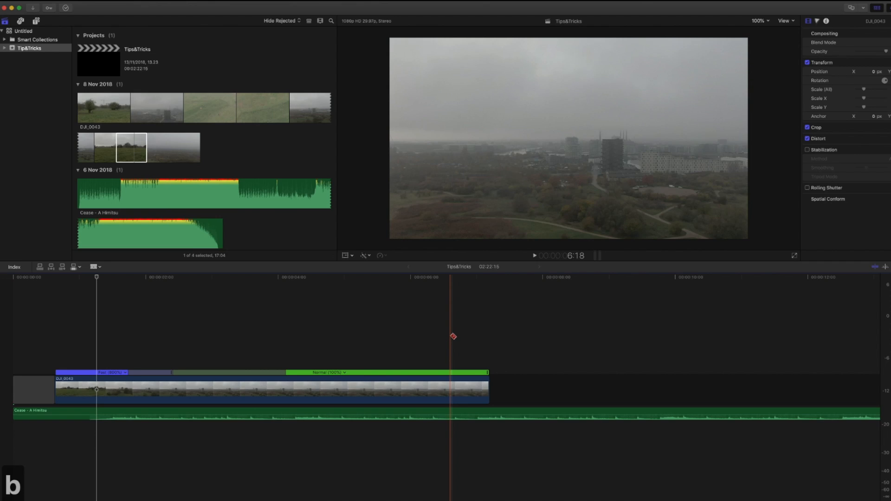
click(461, 391)
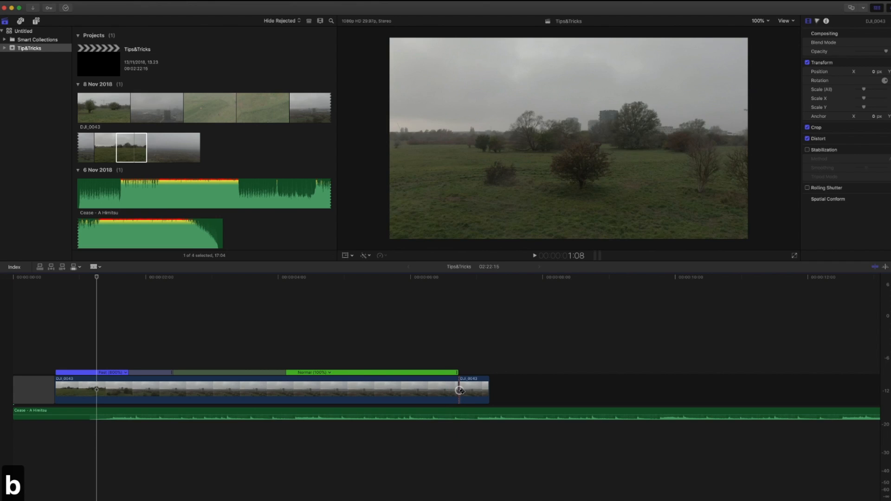
key(super+z)
key(a)
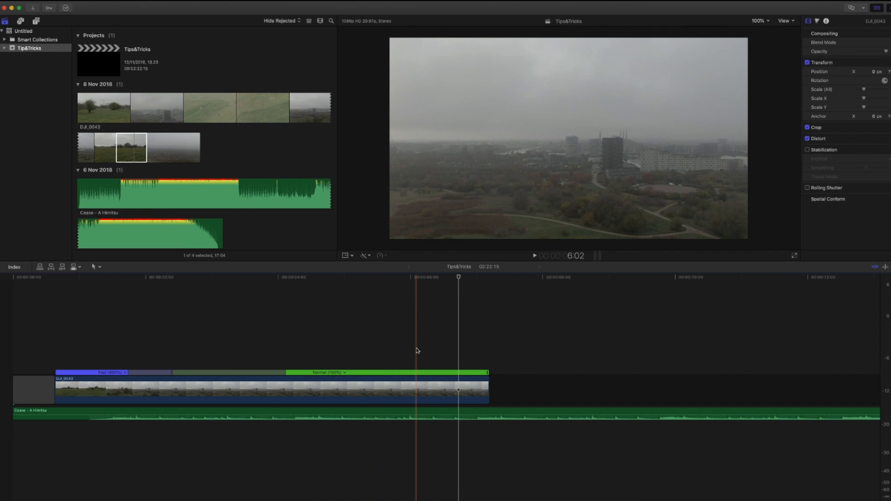
- Try splitting the selected DJI_0043 clip directly at 6:02 without changing tools, and undo the split
click(417, 393)
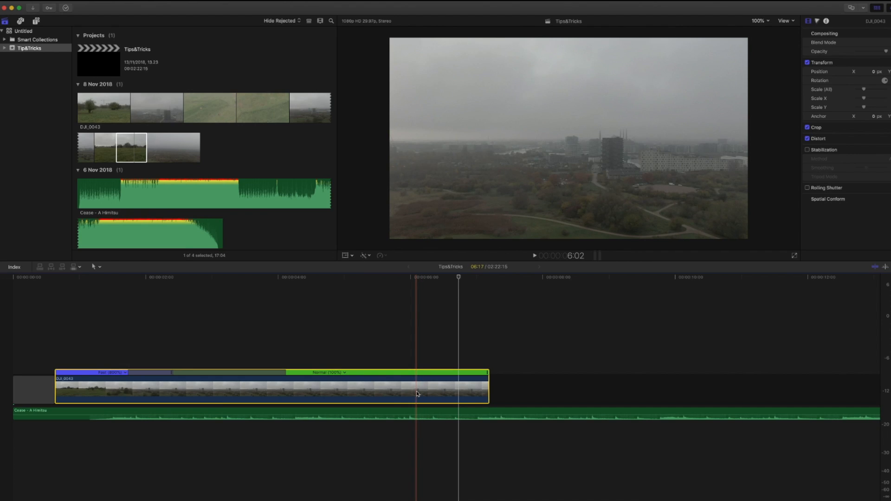
key(super+b)
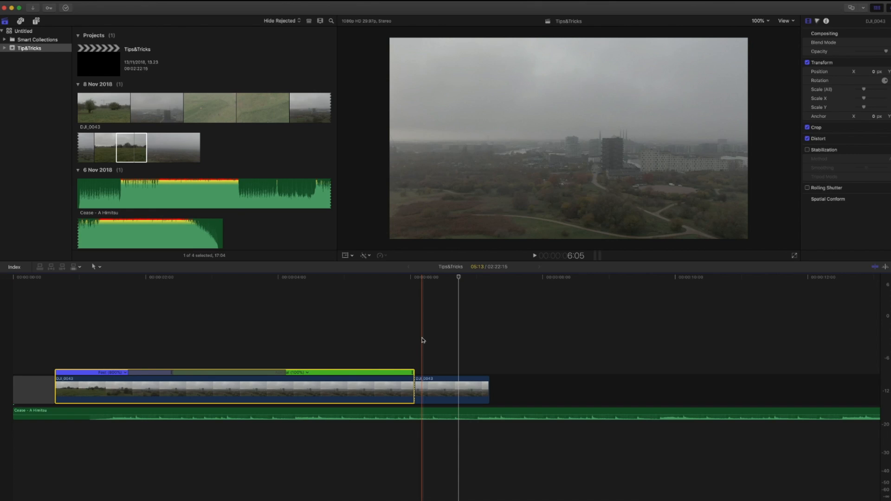
key(super+z)
- Stack two copies of the DJI_0043 range above the main clip, split both at 7:06 and delete the parts beyond it
drag(139, 147, 323, 352)
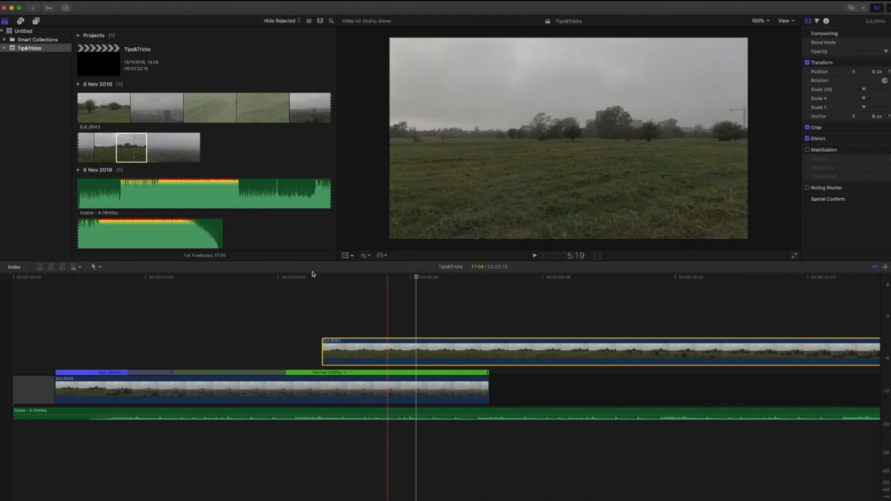
drag(121, 144, 341, 320)
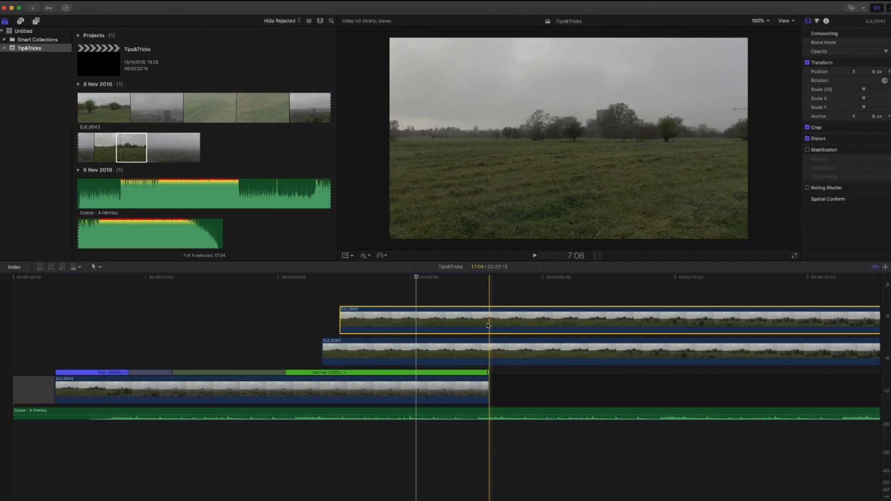
super+click(486, 341)
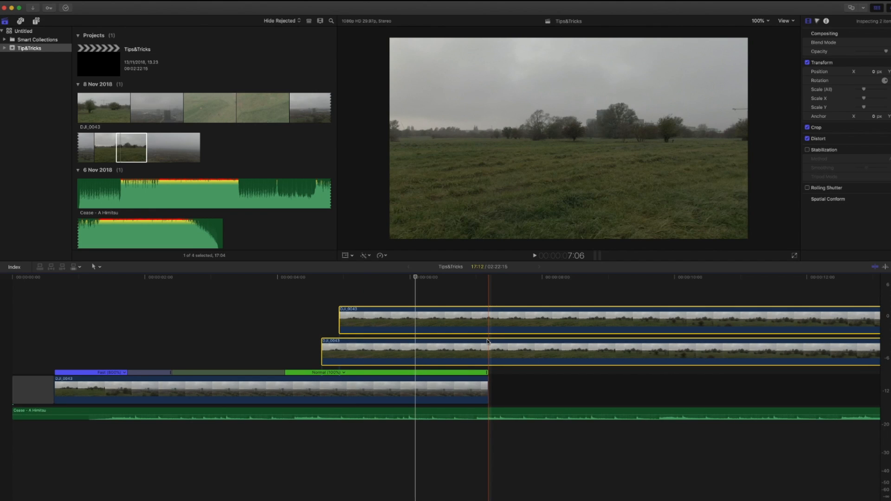
key(super+b)
drag(522, 297, 536, 394)
key(BackSpace)
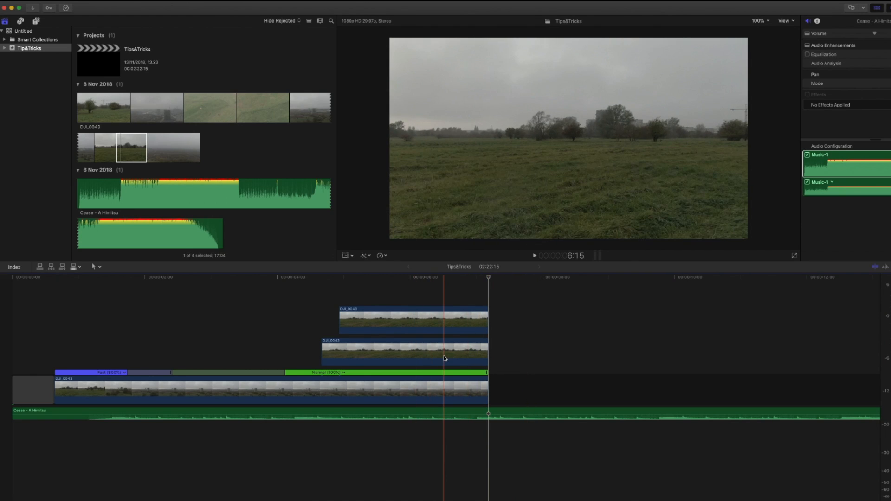
- Select only the two stacked DJI_0043 copies above the main clip and delete them
drag(453, 297, 494, 438)
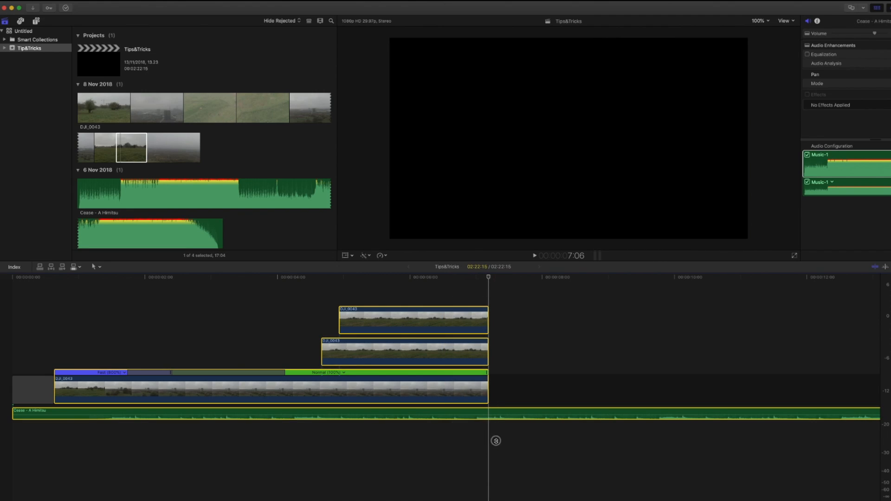
click(508, 334)
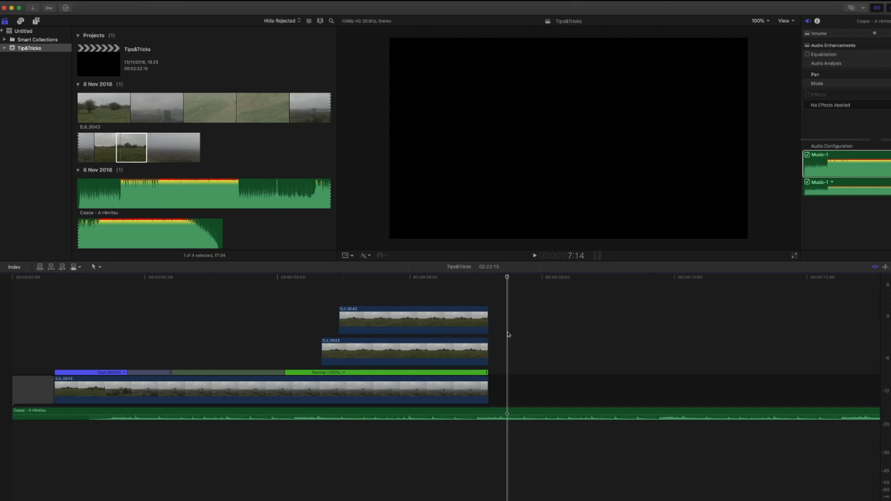
drag(497, 344, 341, 281)
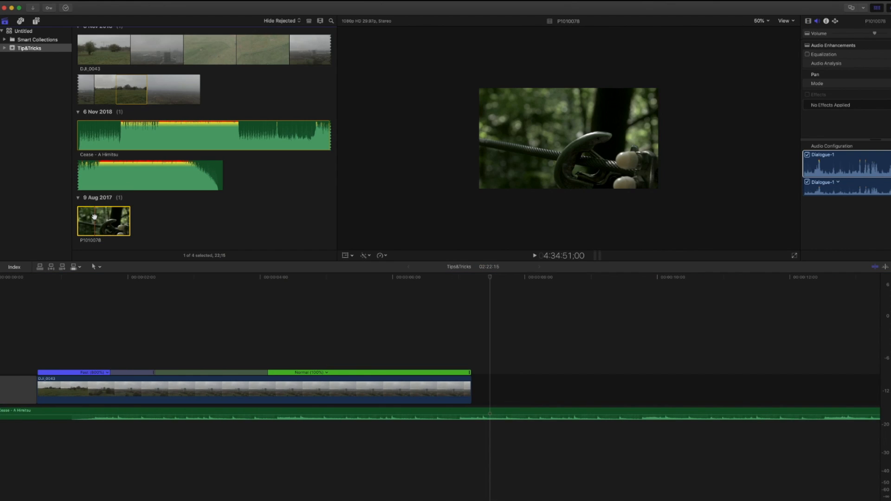
- Add the clip P1010078 to the primary storyline directly after DJI_0043
drag(94, 216, 492, 387)
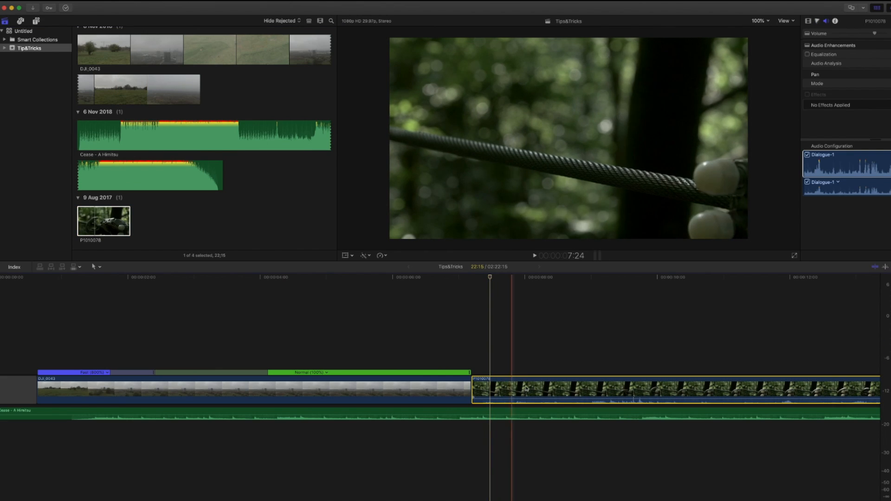
- Add four volume keyframes to the Cease - A Himitsu music clip beneath P1010078 and lower the level between the inner pair
scroll(513, 399, right, 5)
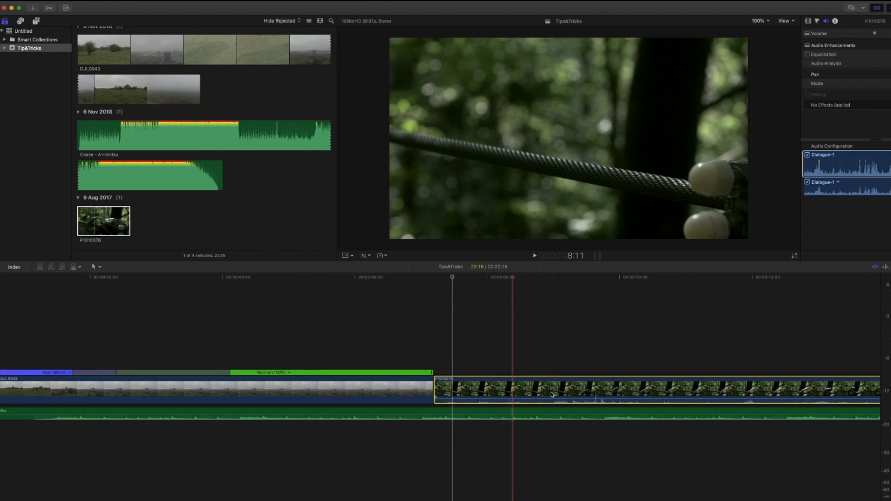
click(494, 413)
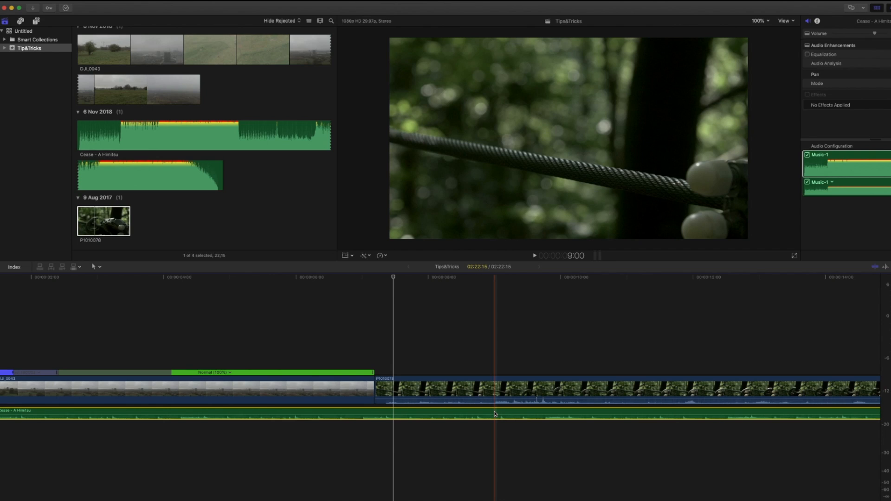
alt+click(489, 415)
alt+click(498, 414)
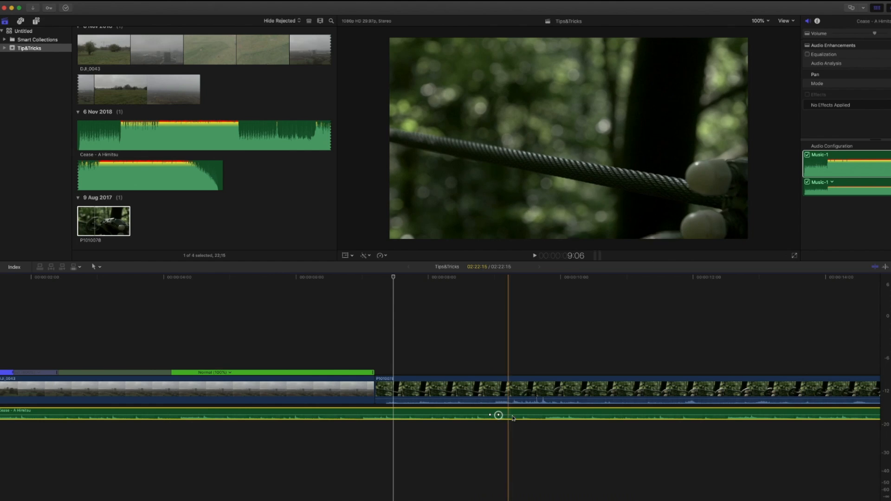
alt+click(556, 414)
alt+click(571, 415)
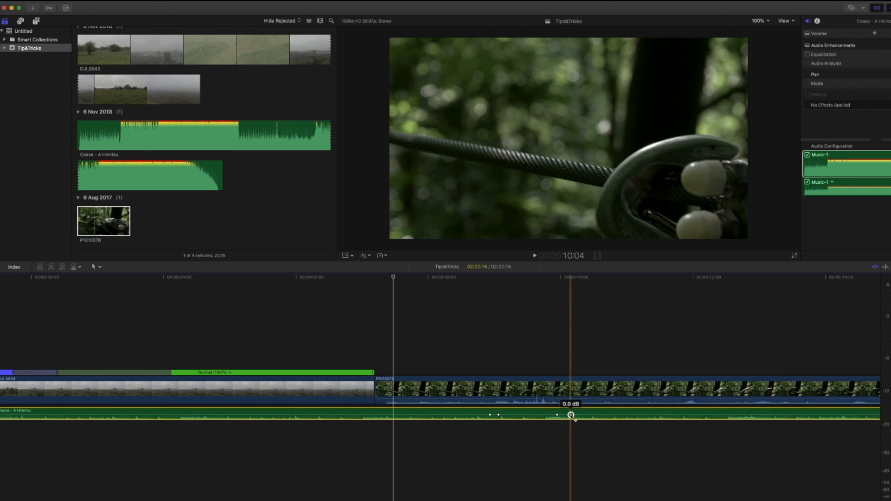
drag(534, 415, 534, 416)
- Undo the volume dip and all four keyframes on the music clip
key(super+z)
key(super+z)
key(super+z)
key(super+z)
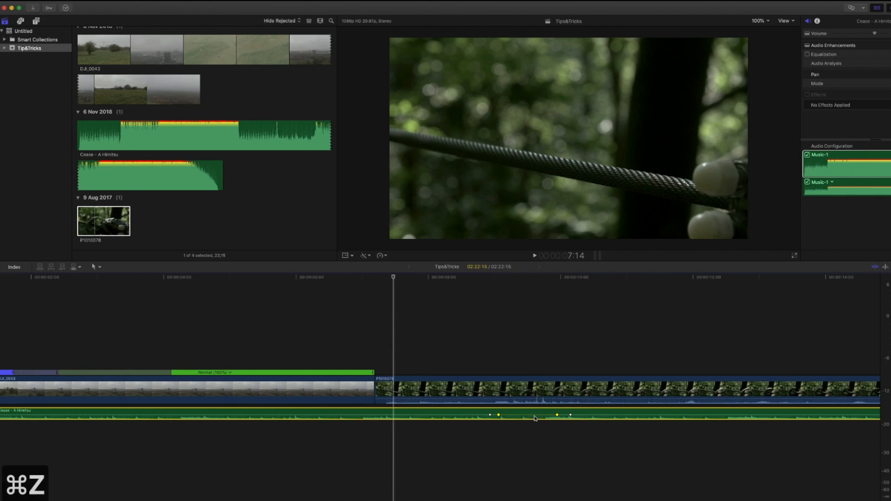
key(super+z)
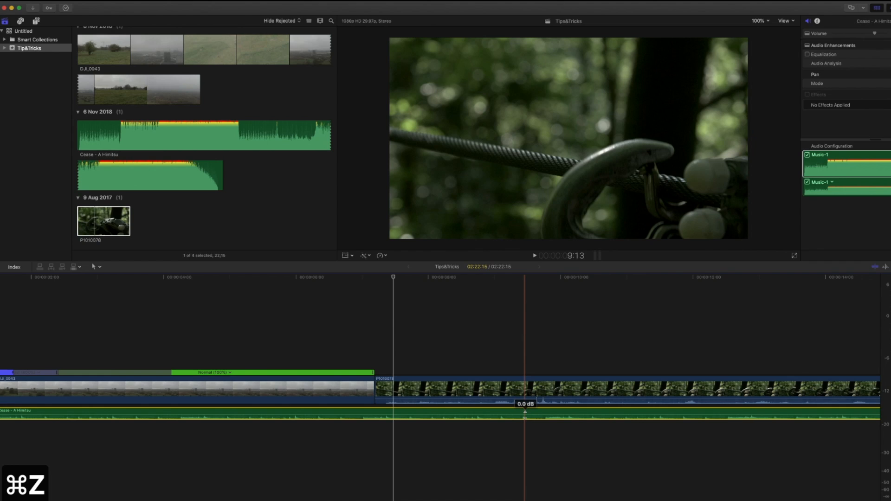
- Mark a range about 1:11 long on the music clip beneath P1010078, lower the volume within it, and play it back
key(r)
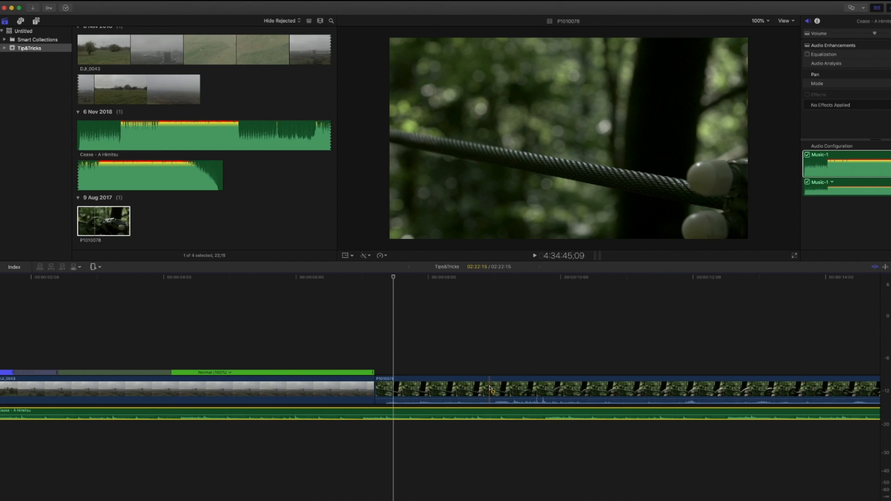
click(493, 413)
drag(493, 413, 551, 416)
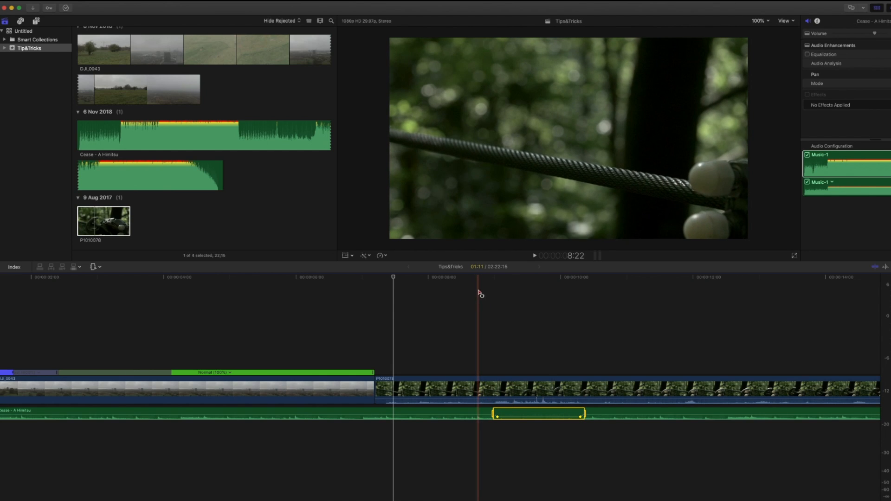
key(space)
key(space)
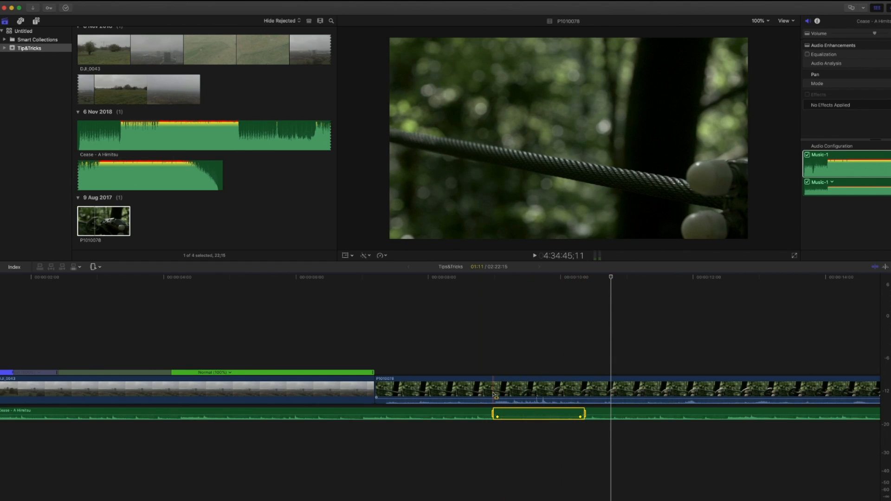
- Mark a range about 1:10 long on P1010078 directly above the music dip and adjust the clip's volume within it
click(494, 393)
scroll(505, 418, right, 3)
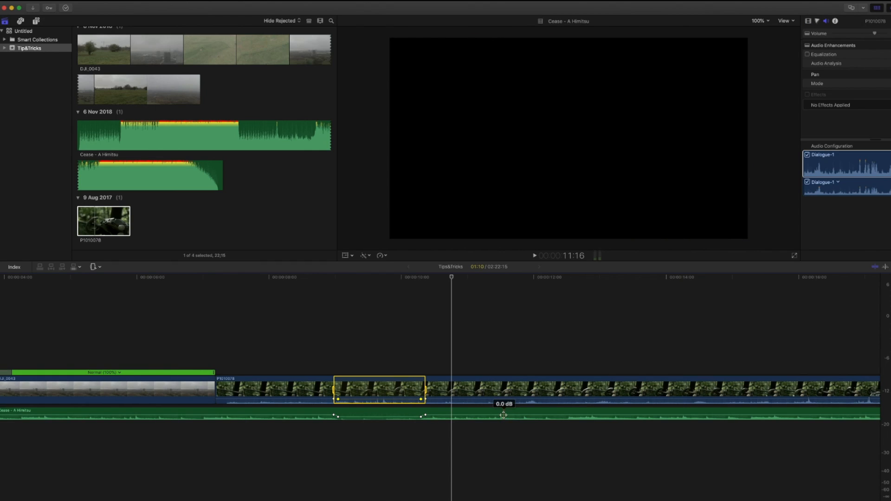
- Zoom into the timeline around 11:03 with the Zoom tool and zoom back out until DJI_0043 and P1010078 are fully in view
key(z)
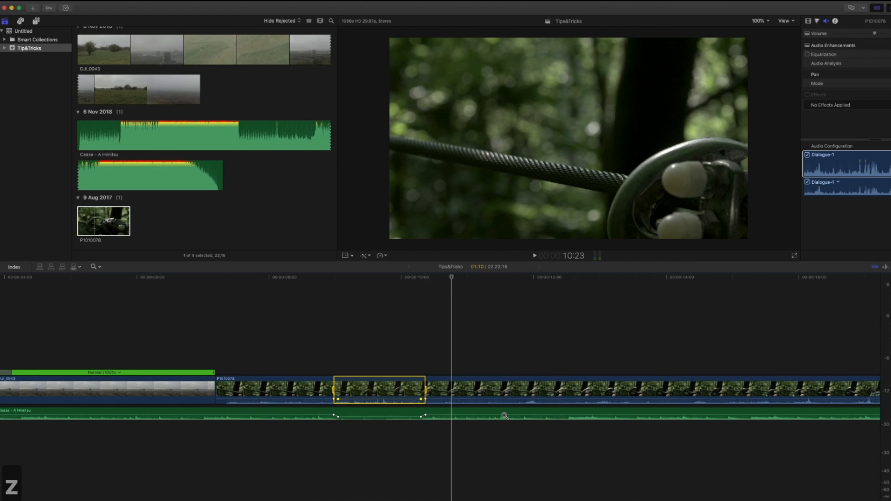
click(475, 365)
click(474, 364)
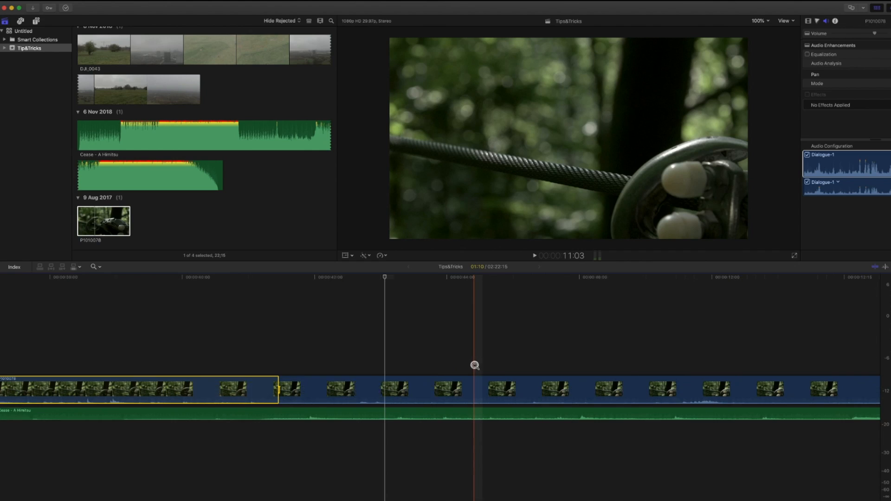
click(475, 365)
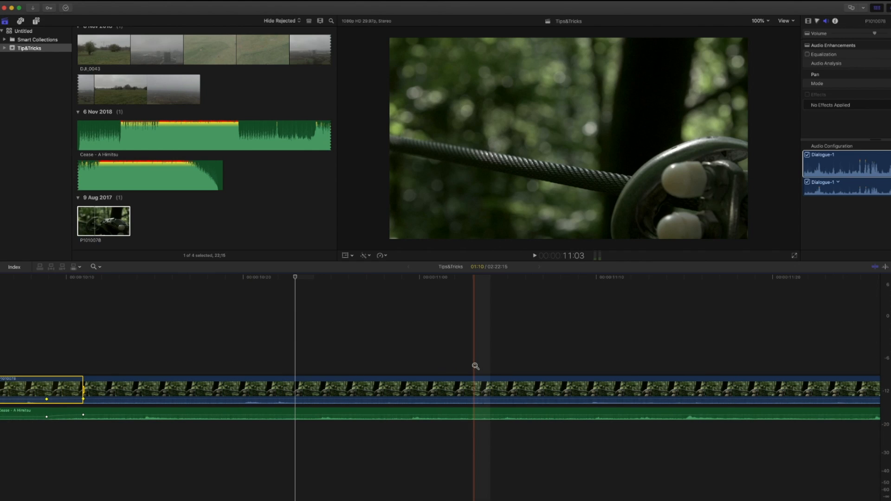
alt+click(475, 365)
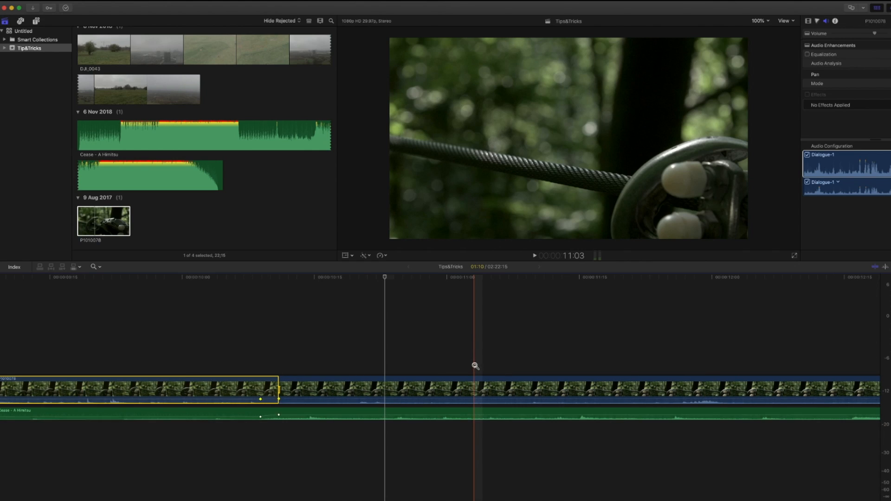
alt+click(476, 366)
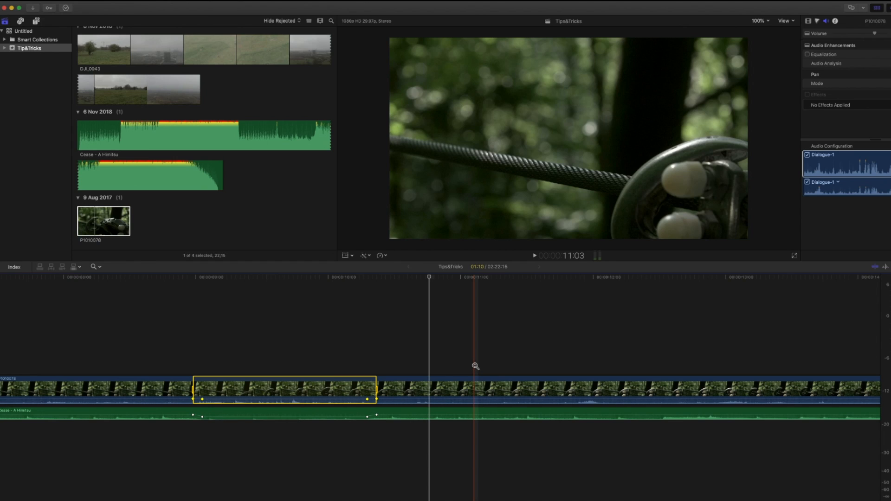
alt+click(475, 365)
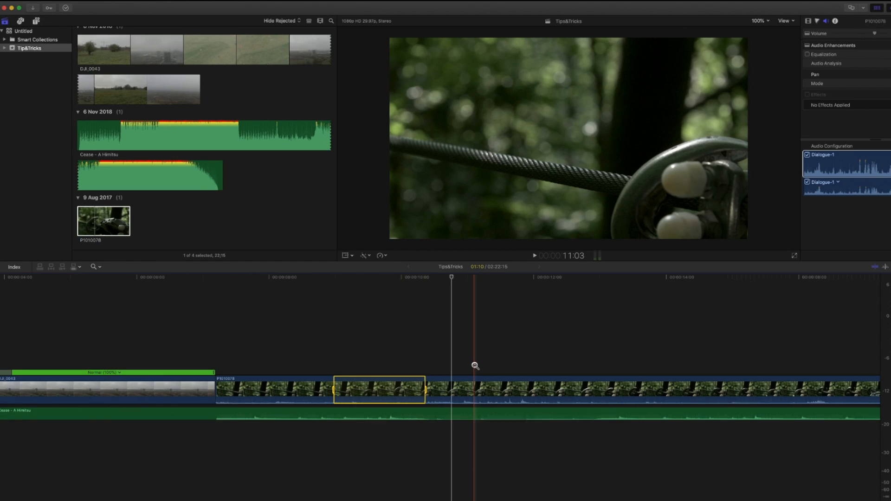
alt+click(475, 366)
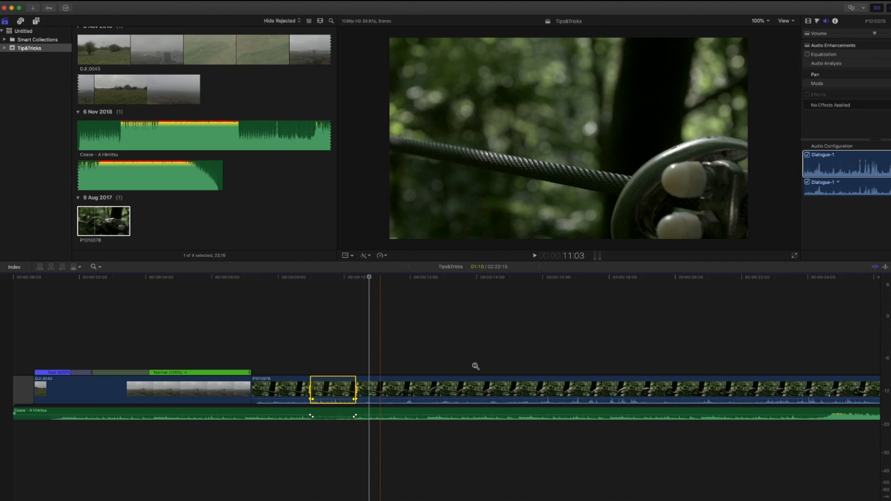
alt+click(475, 366)
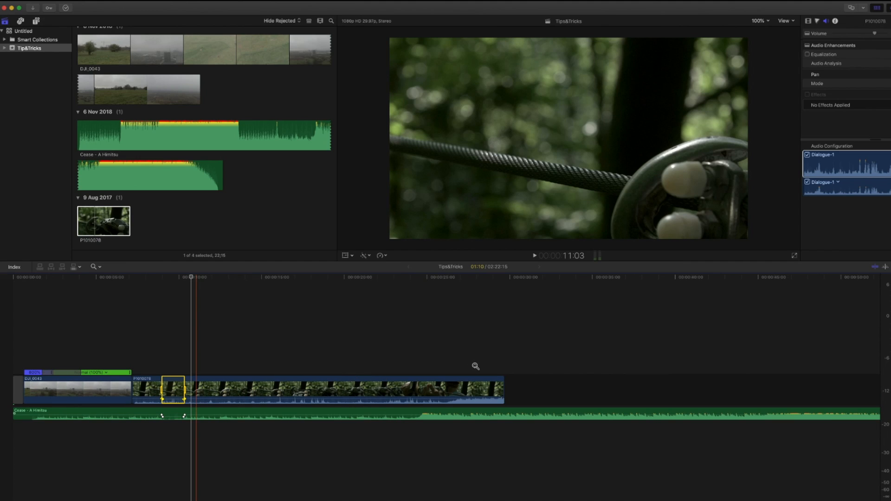